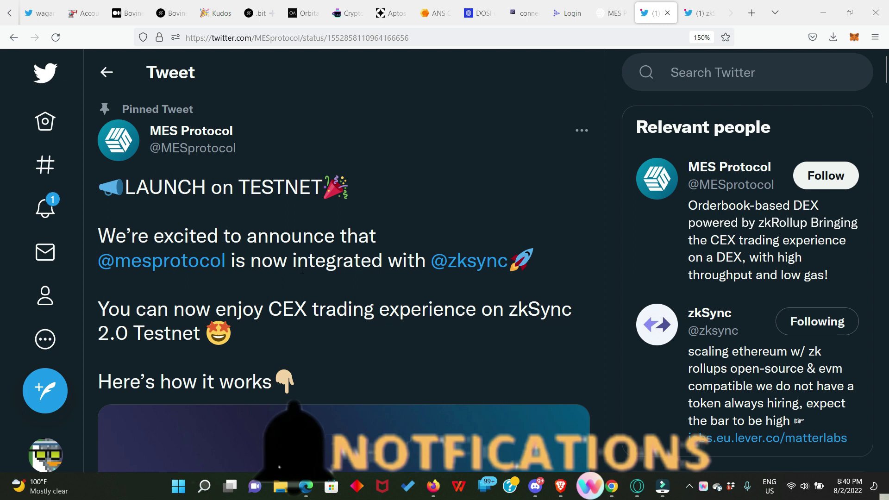
# Scroll through the pinned MES Protocol zkSync testnet launch tweet and its replies
pyautogui.scroll(-5, 420, 198)
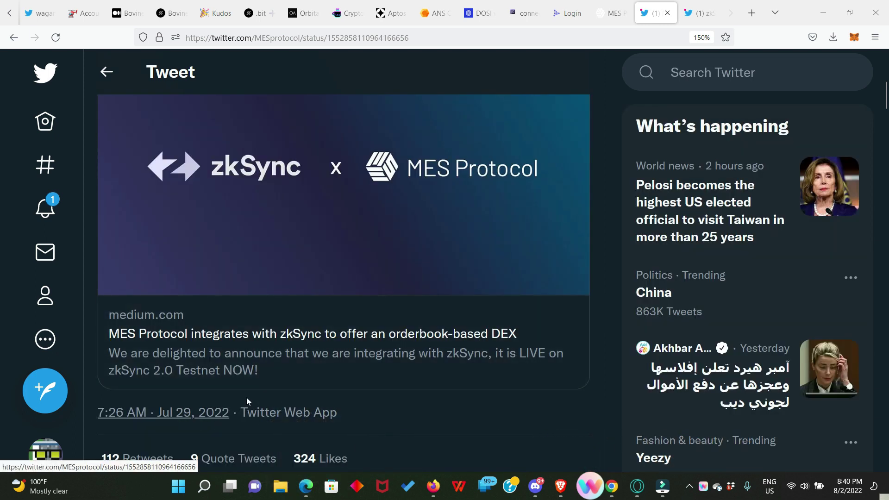
pyautogui.scroll(5, 284, 373)
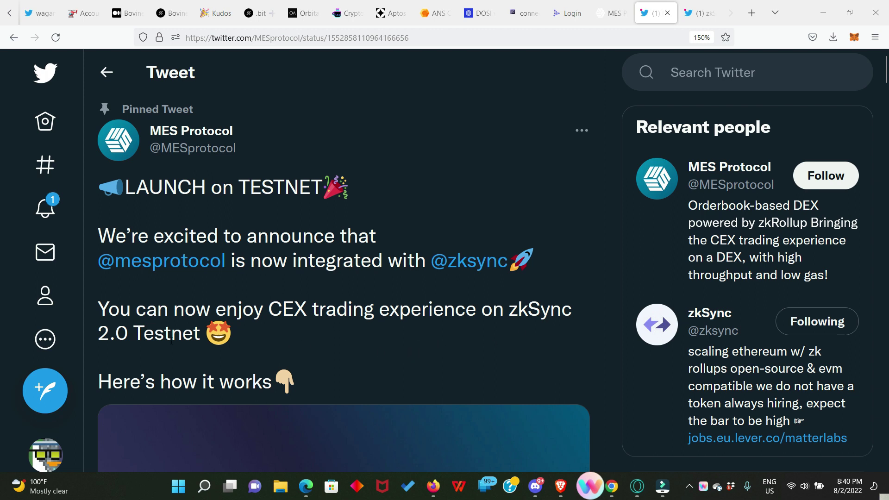
pyautogui.scroll(-5, 369, 370)
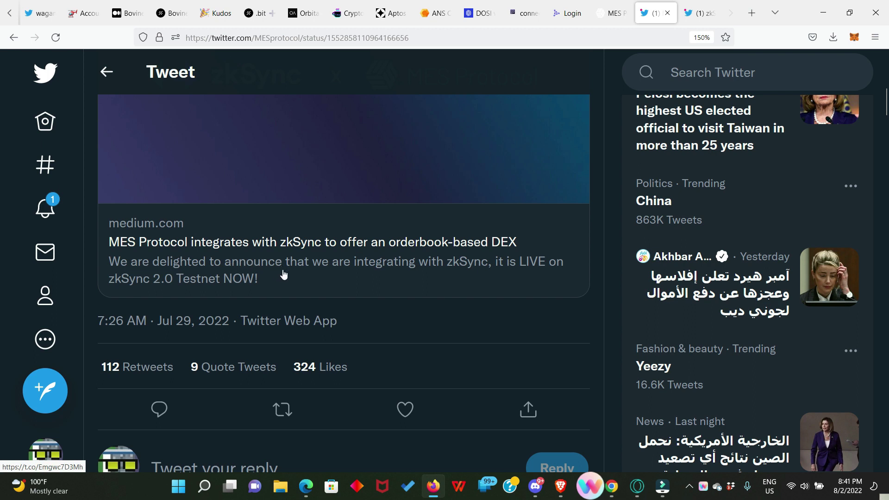
pyautogui.scroll(-6, 284, 274)
pyautogui.scroll(5, 319, 320)
pyautogui.scroll(-7, 306, 323)
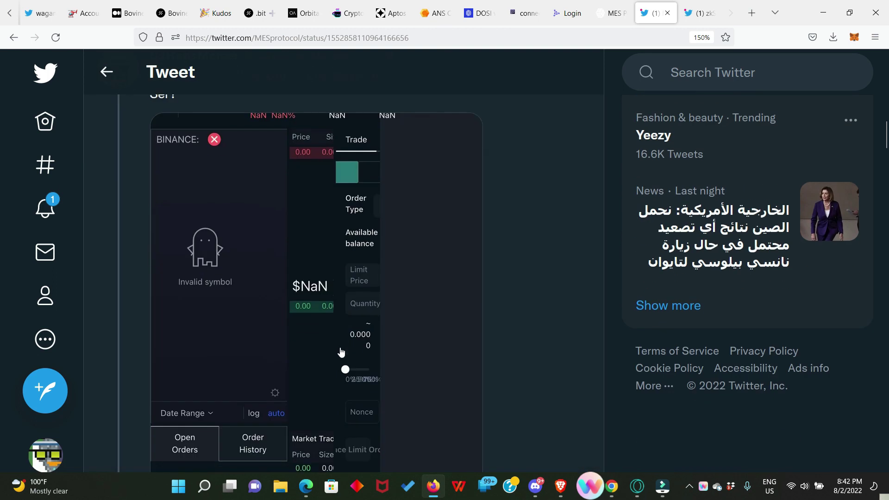
pyautogui.scroll(-7, 306, 327)
pyautogui.scroll(-4, 294, 348)
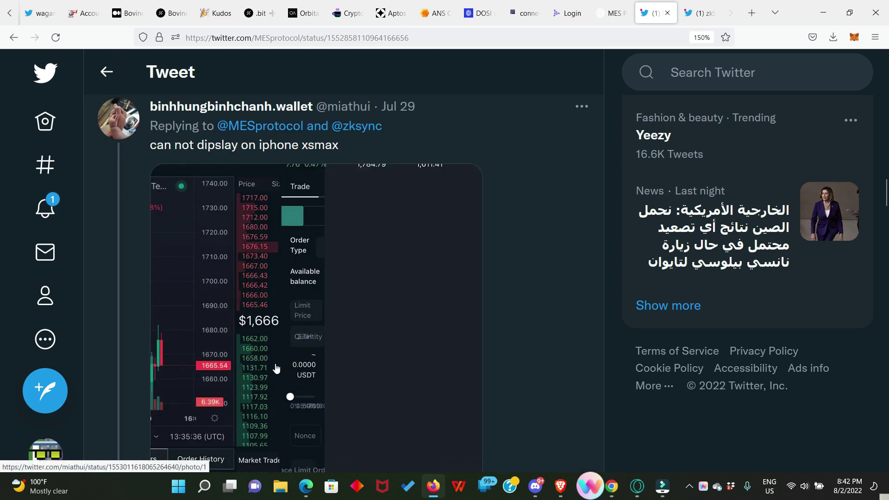
pyautogui.scroll(7, 297, 343)
pyautogui.scroll(12, 297, 343)
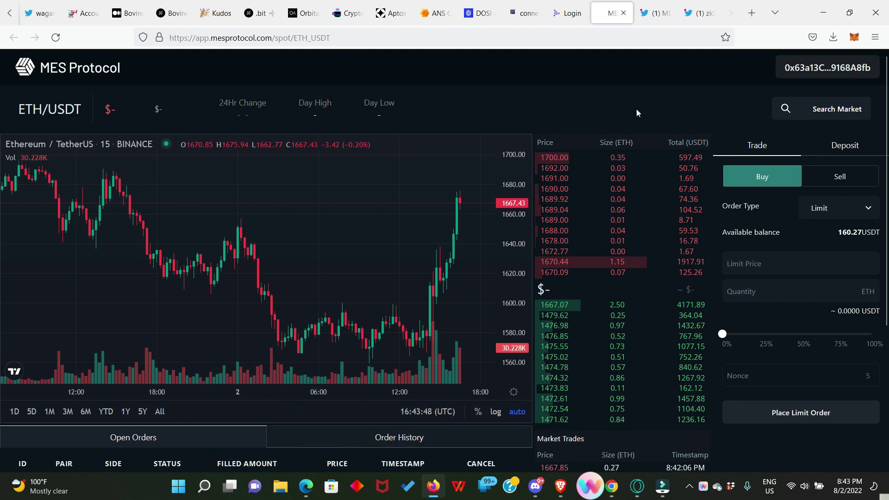
# Show the ETH/USDT Order History, listing five settled market orders
pyautogui.scroll(-4, 351, 271)
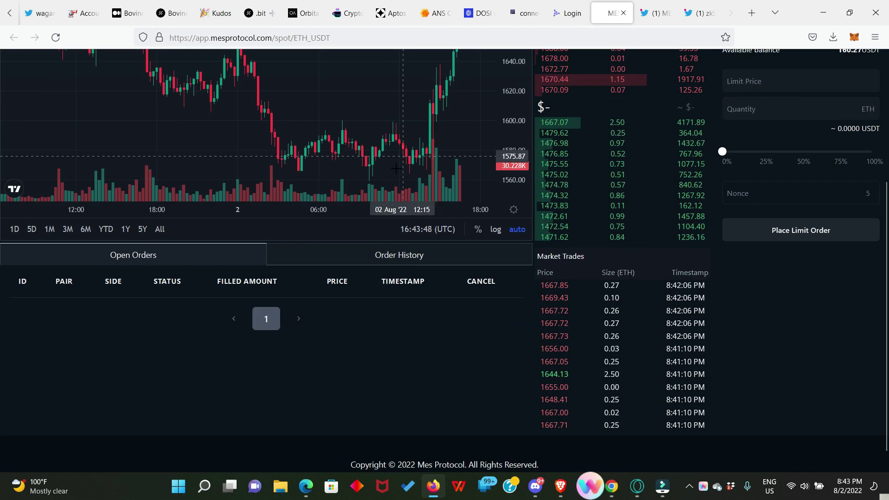
pyautogui.click(410, 257)
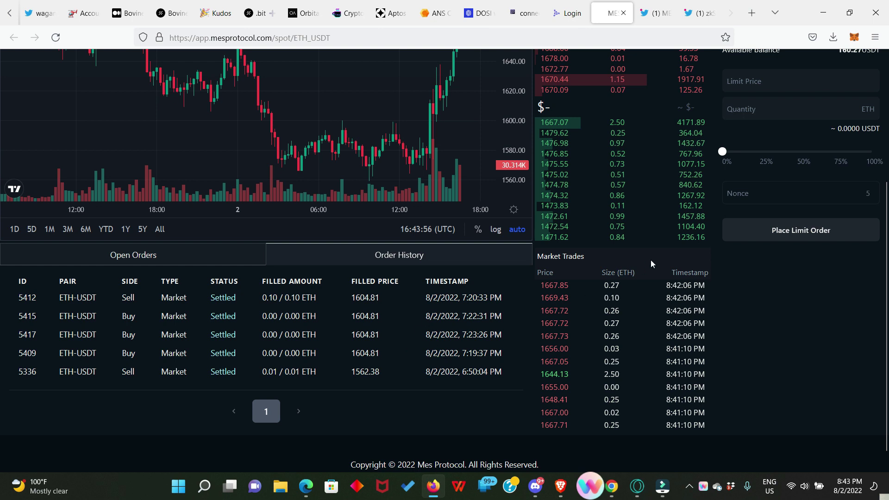
pyautogui.scroll(4, 657, 219)
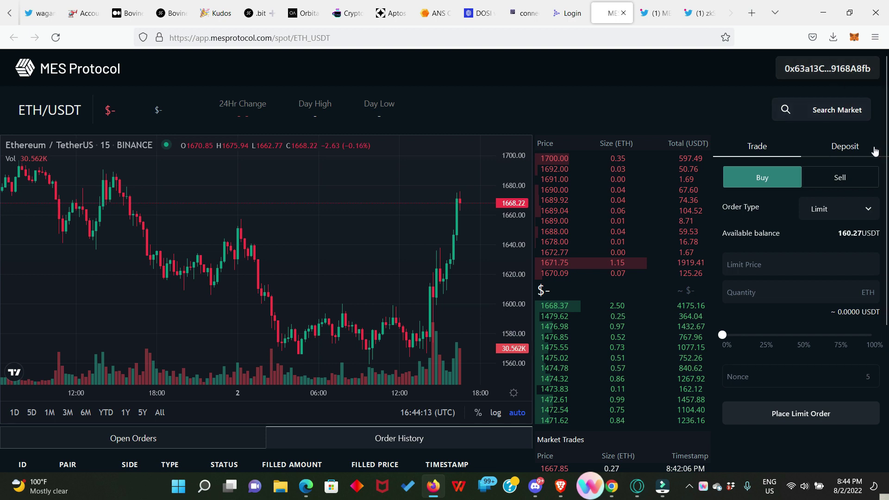
# Check the USDT vault balance in the deposit panel, then return to the ETH vault
pyautogui.click(840, 146)
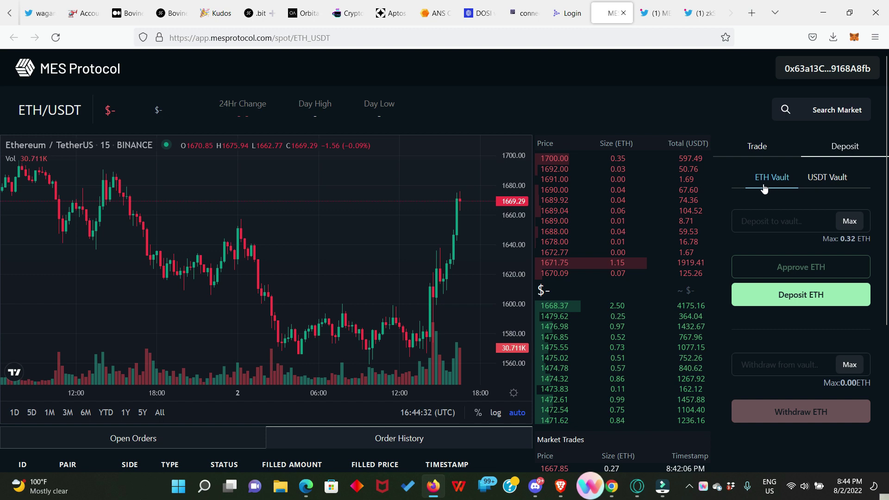
pyautogui.click(839, 183)
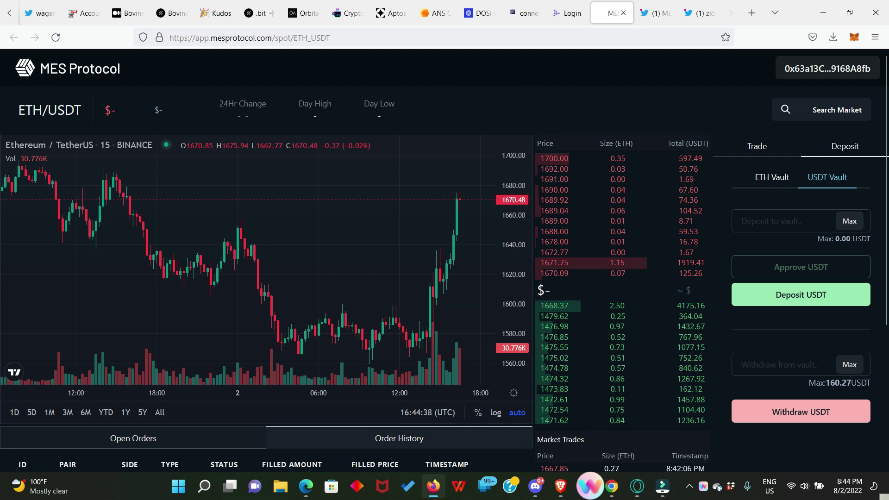
pyautogui.click(772, 178)
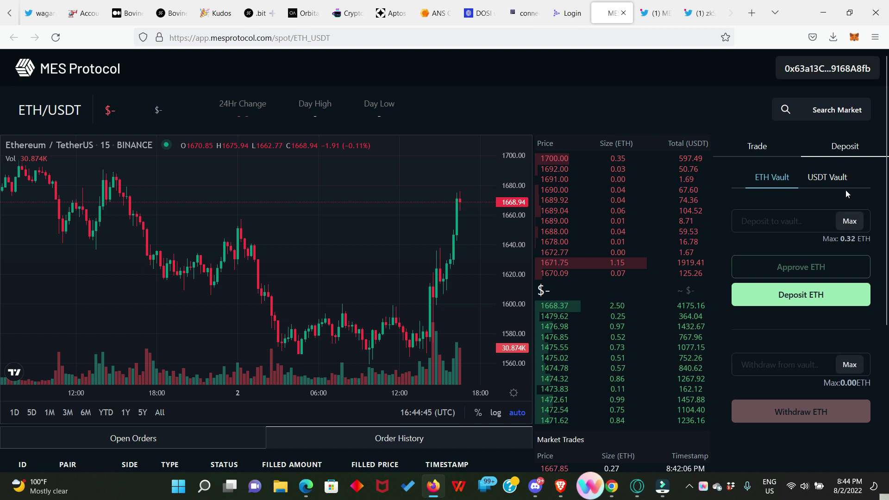
# Deposit 0.2 ETH into the ETH vault and confirm the transaction in MetaMask
pyautogui.click(746, 222)
pyautogui.write('0.2')
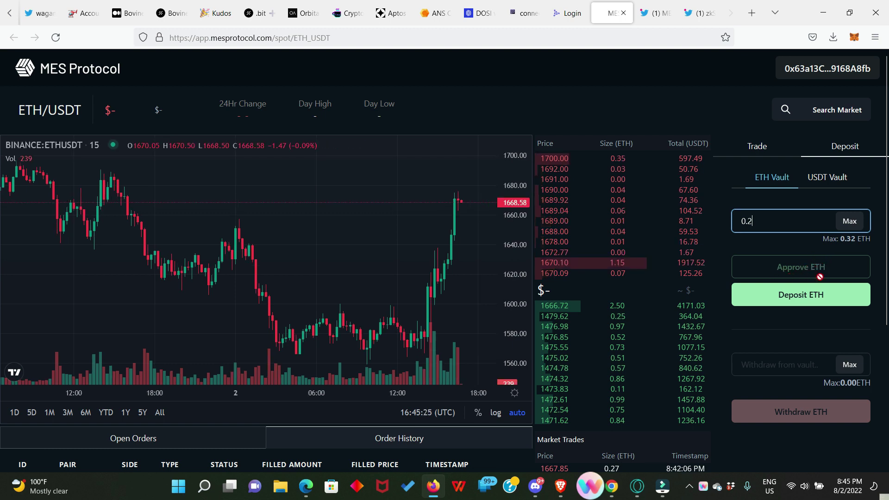
pyautogui.click(803, 293)
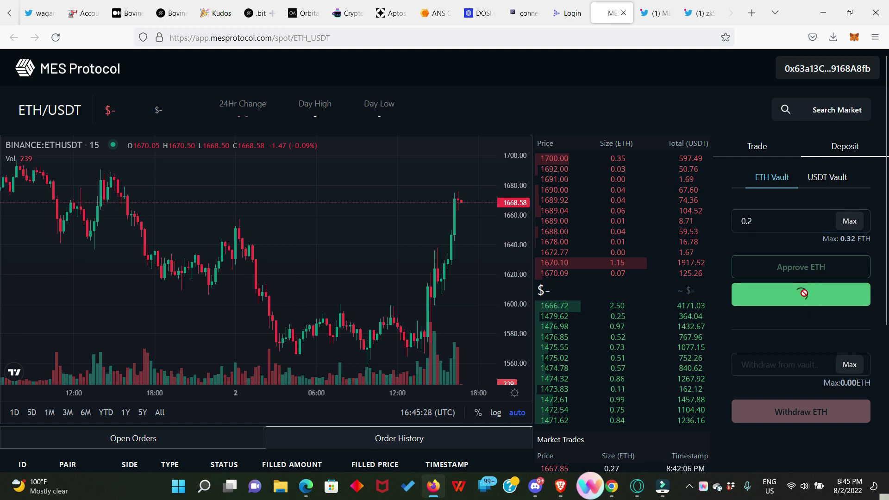
pyautogui.scroll(-3, 814, 293)
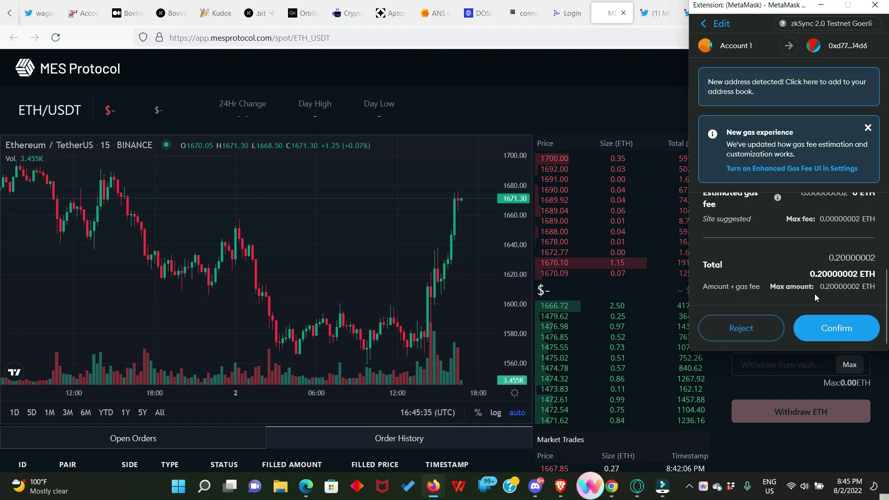
pyautogui.click(811, 328)
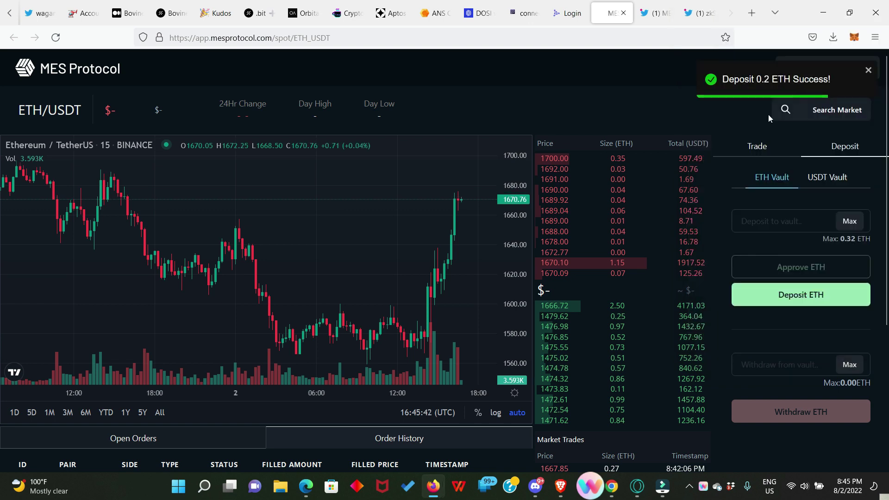
# Place and sign a market sell order for 0.16 ETH on ETH/USDT
pyautogui.click(762, 150)
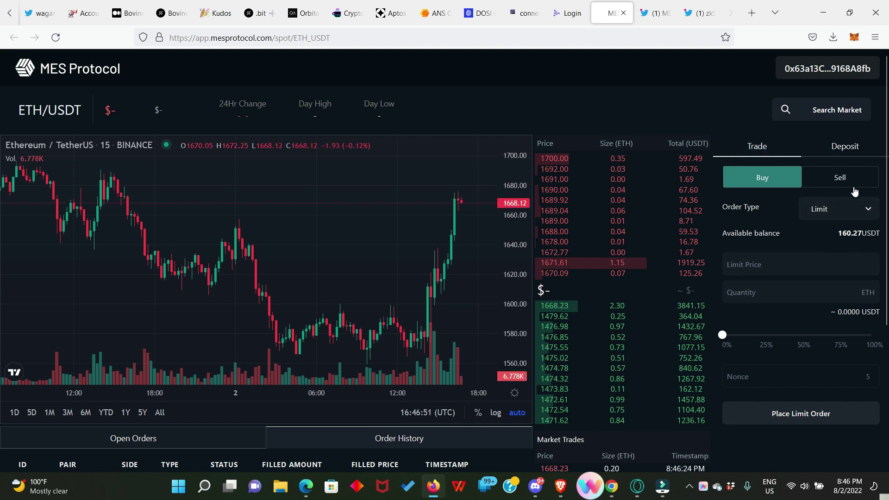
pyautogui.click(849, 180)
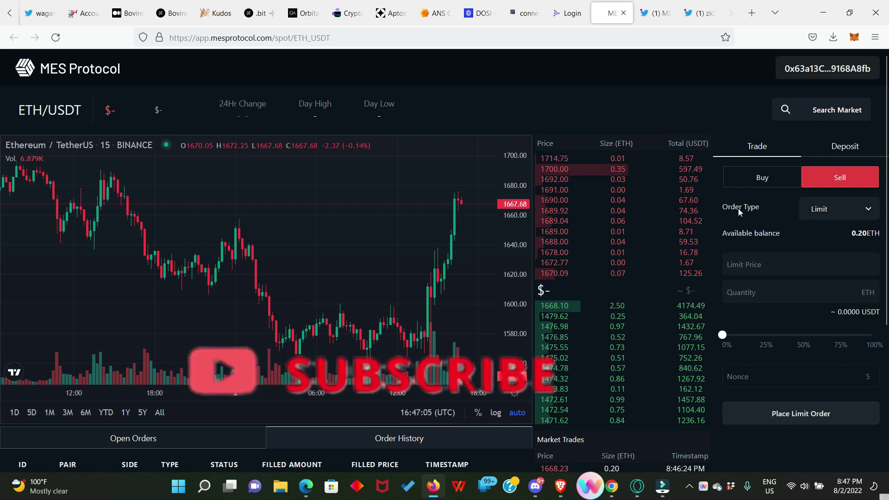
pyautogui.click(823, 211)
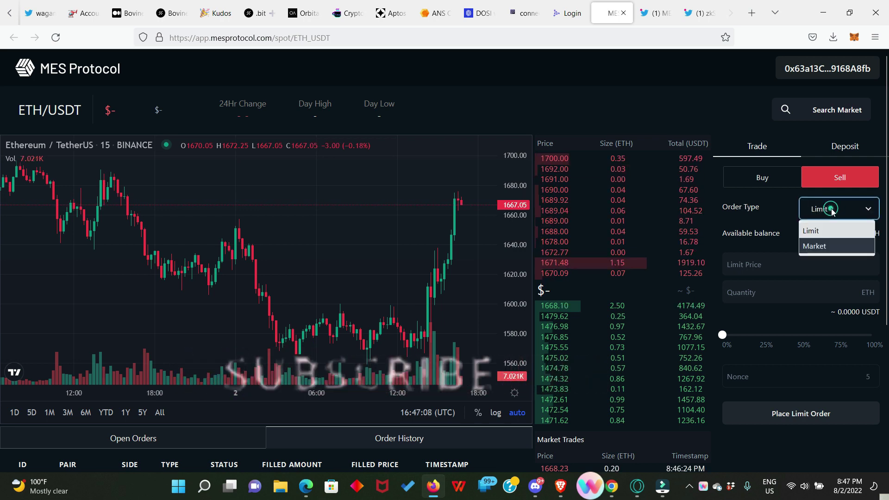
pyautogui.click(817, 247)
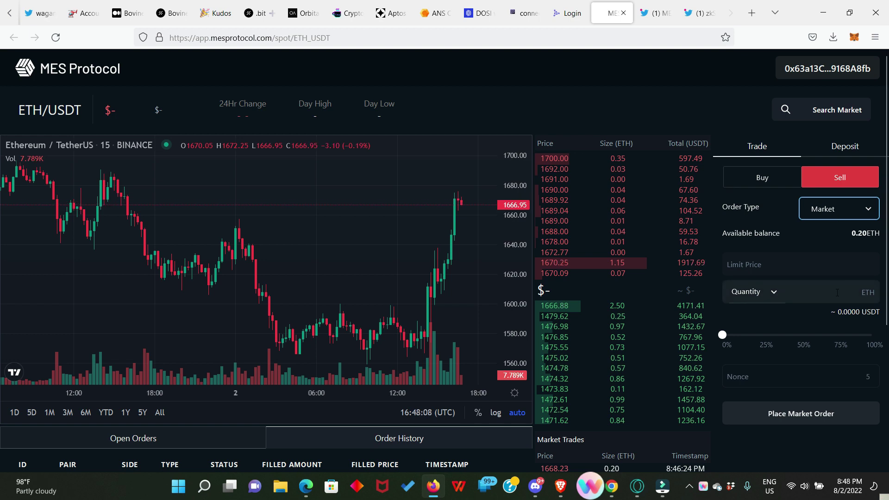
pyautogui.click(837, 292)
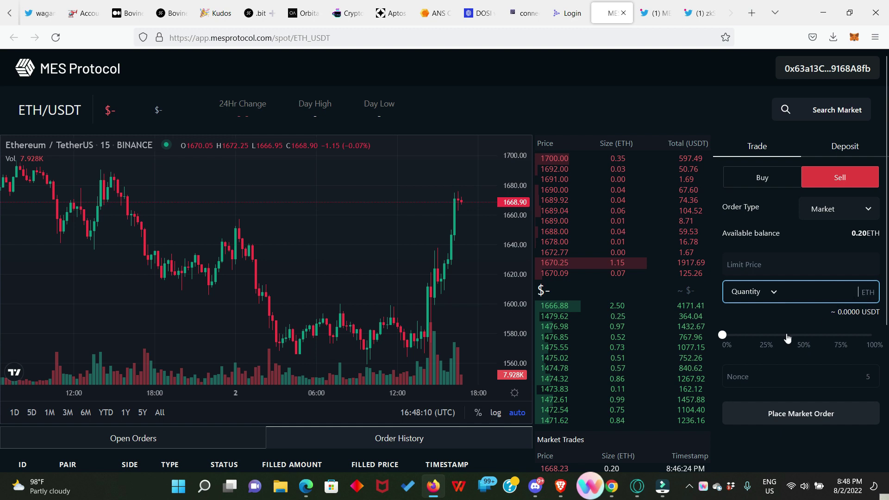
pyautogui.click(723, 336)
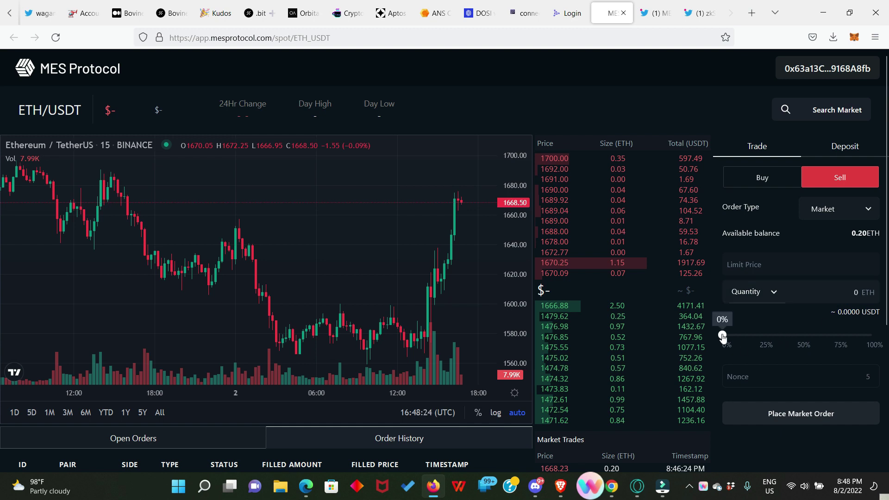
pyautogui.moveTo(723, 336); pyautogui.dragTo(845, 344)
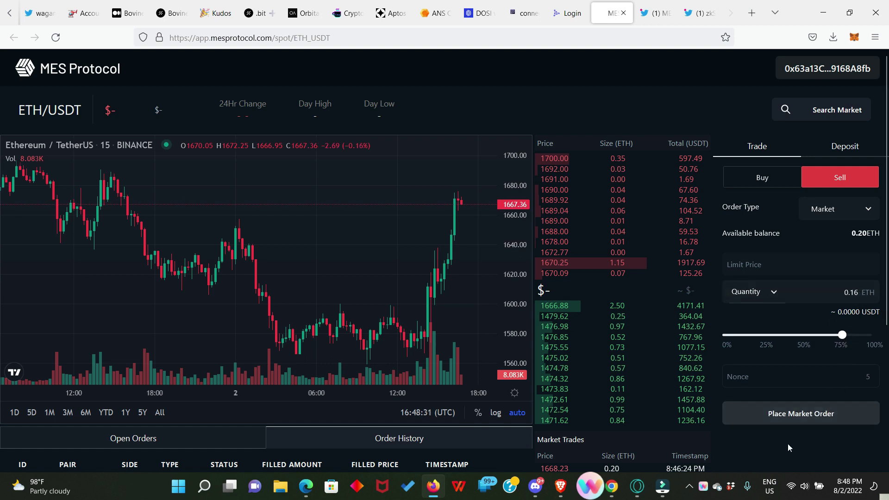
pyautogui.click(821, 414)
pyautogui.click(834, 324)
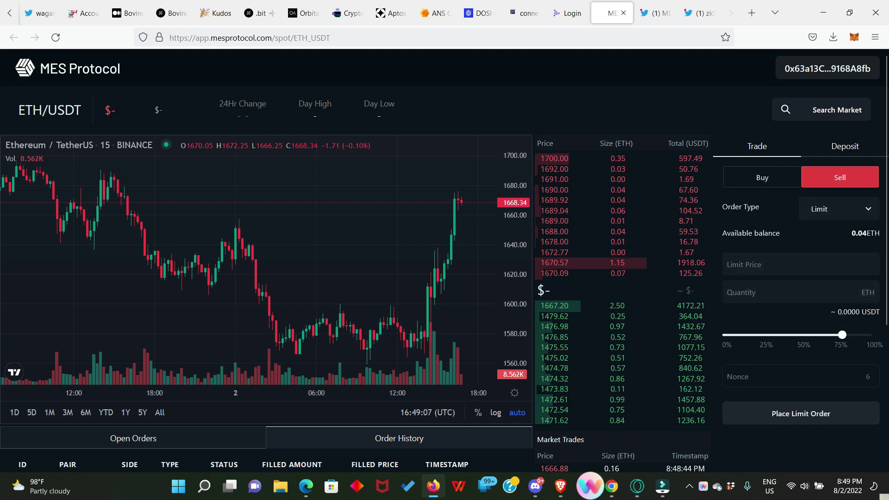
# Verify the 0.16 ETH sell settled at 1666.88 in Order History
pyautogui.scroll(-4, 442, 402)
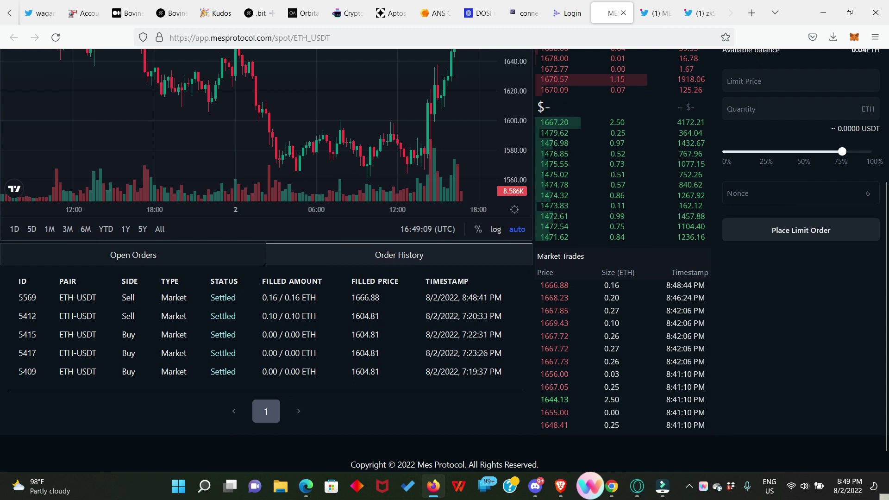
pyautogui.moveTo(14, 296); pyautogui.dragTo(507, 300)
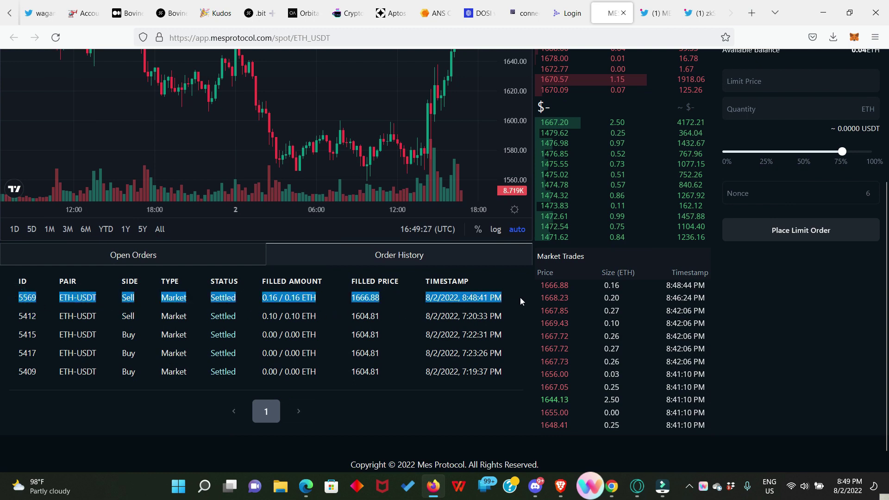
pyautogui.click(521, 297)
pyautogui.scroll(-1, 621, 354)
pyautogui.scroll(4, 629, 295)
pyautogui.scroll(1, 629, 296)
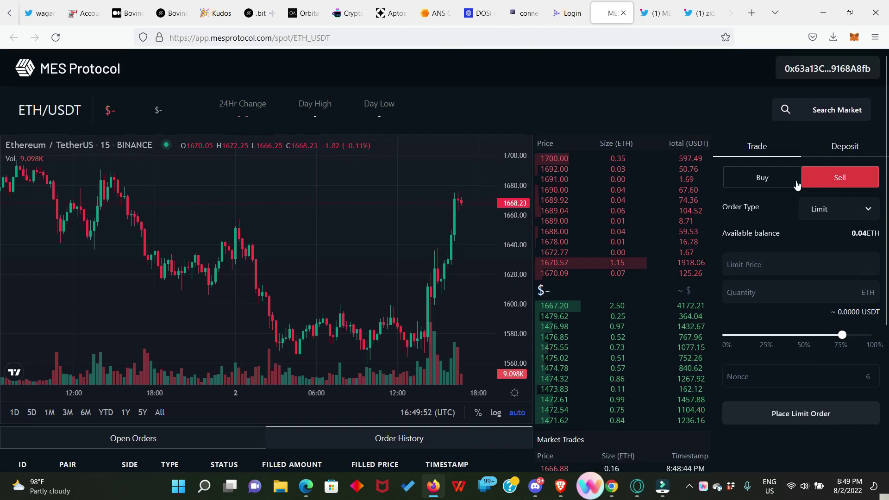
# Submit and sign a market buy for 50% of USDT, about 0.145 ETH (≈241.71 USDT)
pyautogui.click(763, 180)
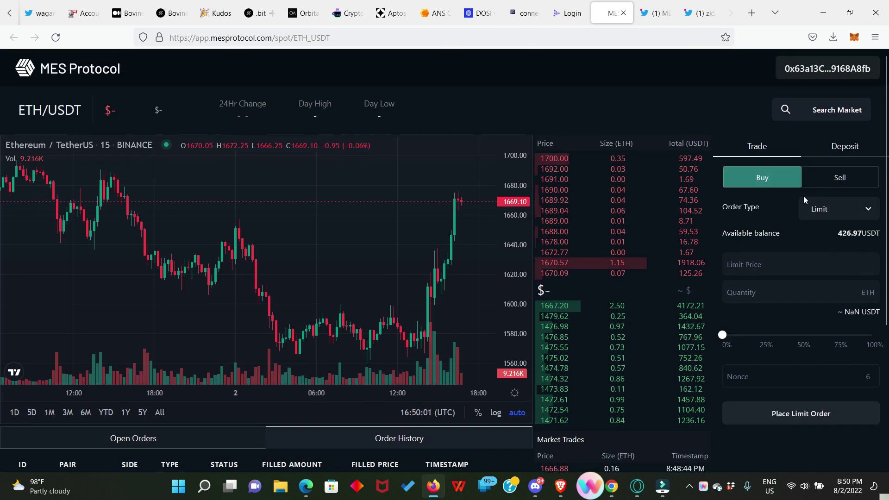
pyautogui.click(822, 213)
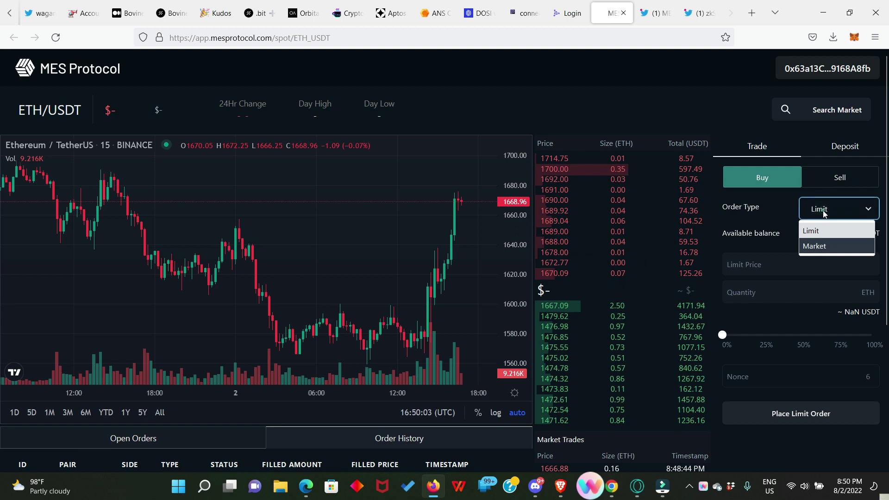
pyautogui.click(823, 244)
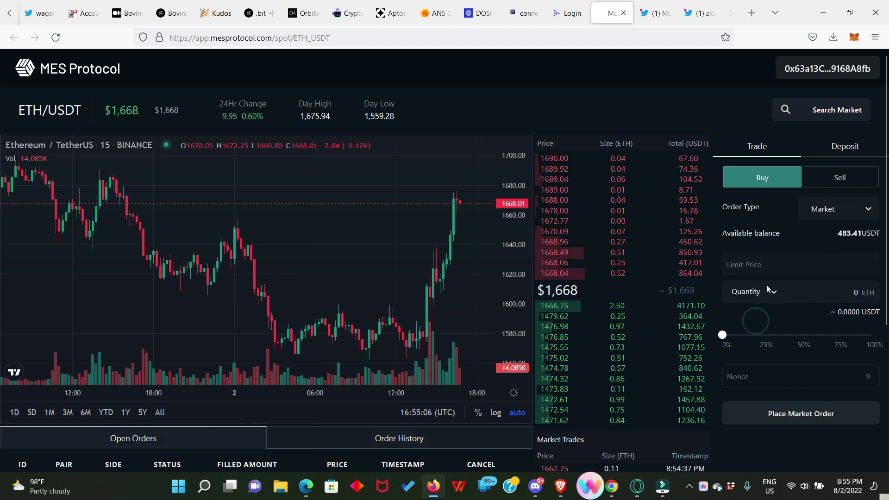
pyautogui.click(801, 290)
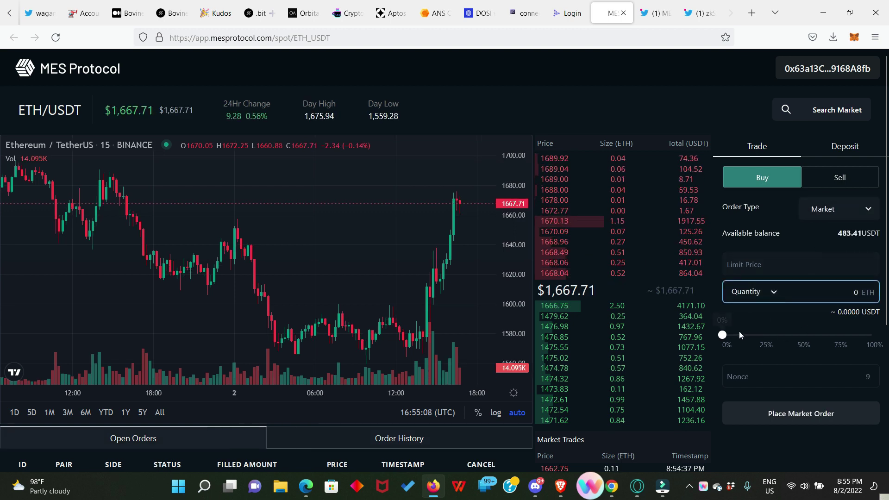
pyautogui.moveTo(722, 337)
pyautogui.moveTo(722, 337); pyautogui.dragTo(798, 341)
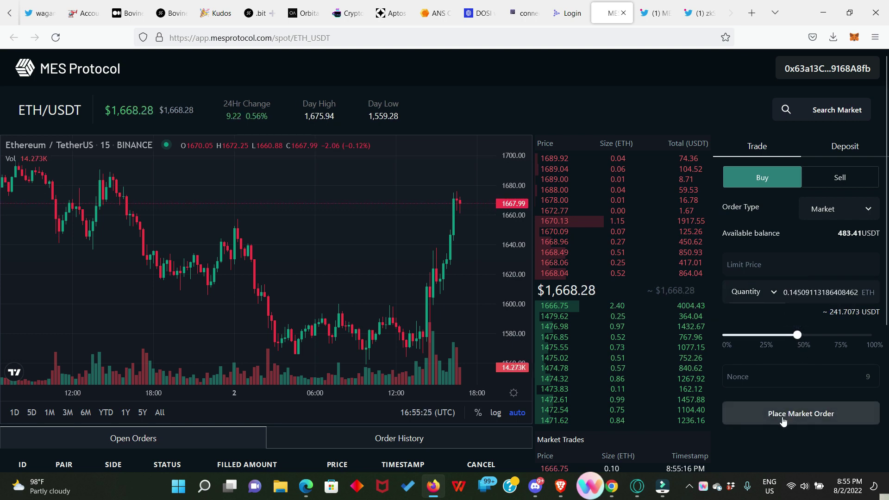
pyautogui.click(799, 419)
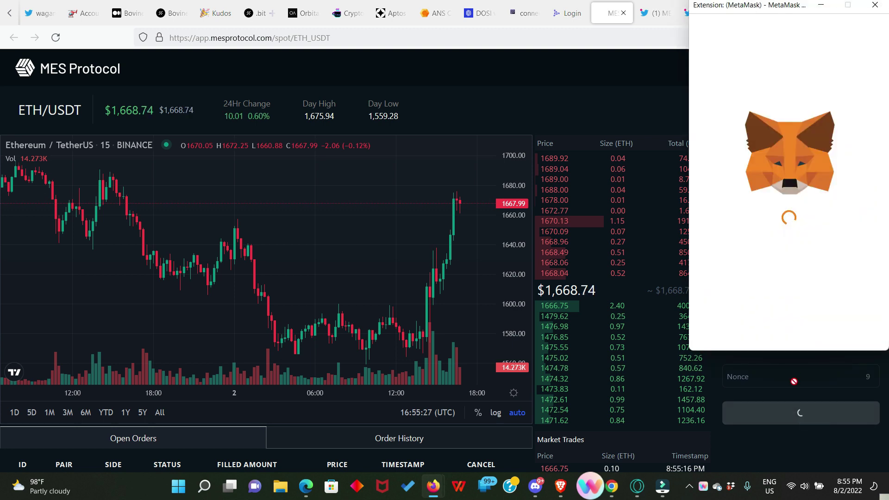
pyautogui.click(837, 323)
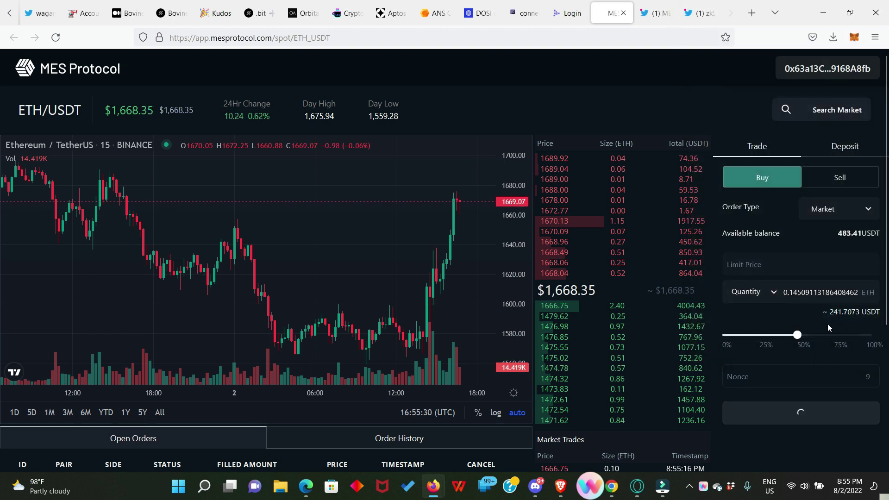